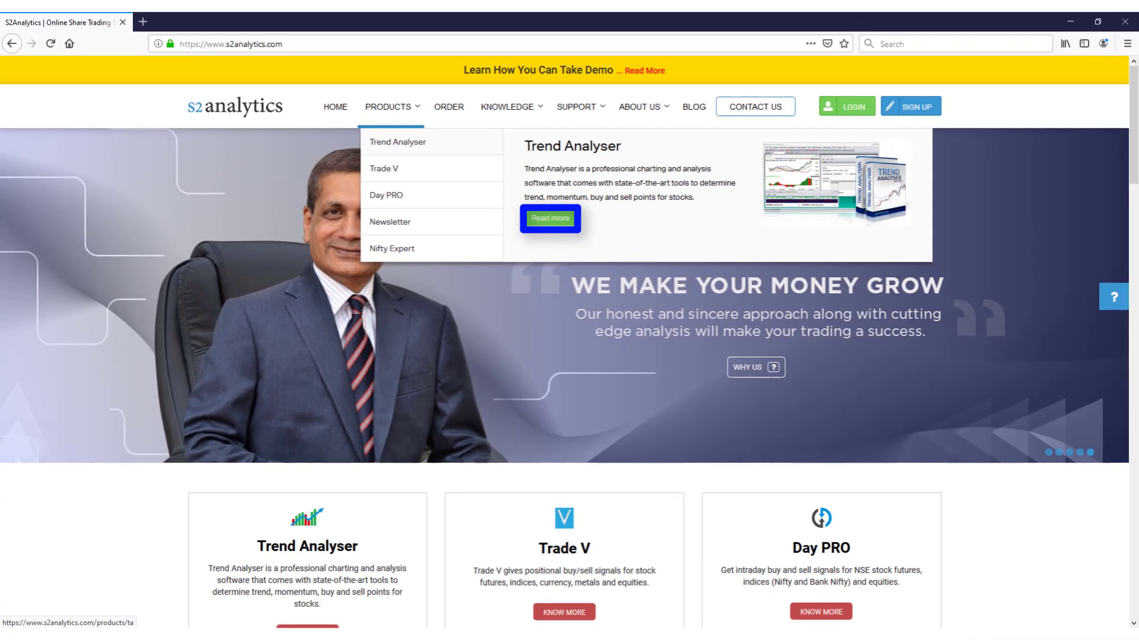
Step: Go to the Trend Analyser product details page via Read more
click(550, 217)
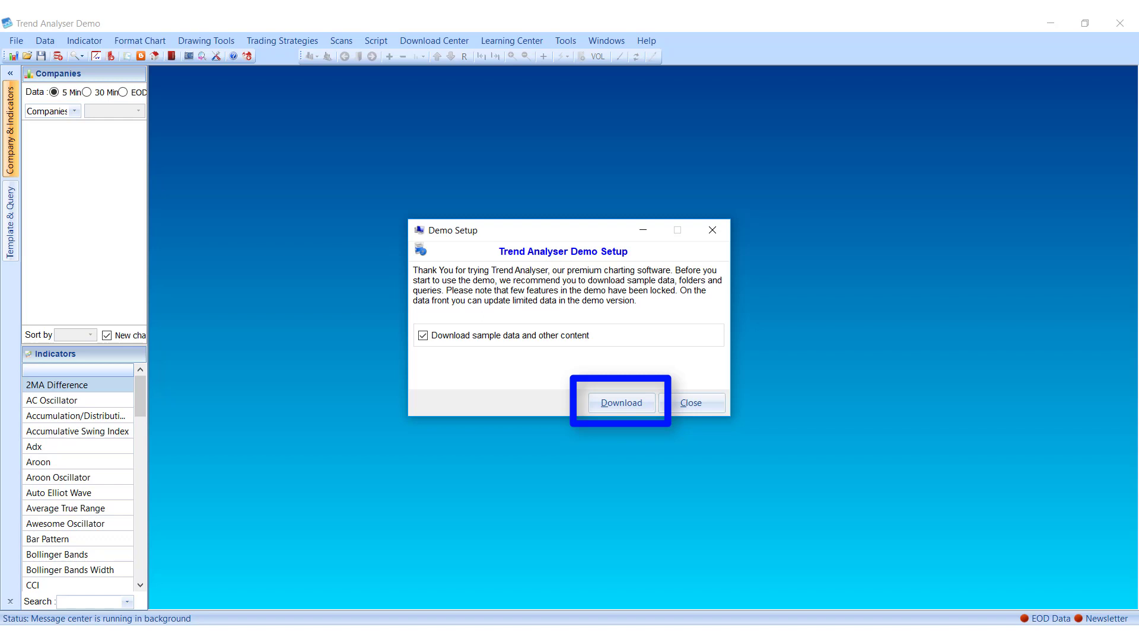
Step: Start the Demo Setup download of sample data and other content
key(Return)
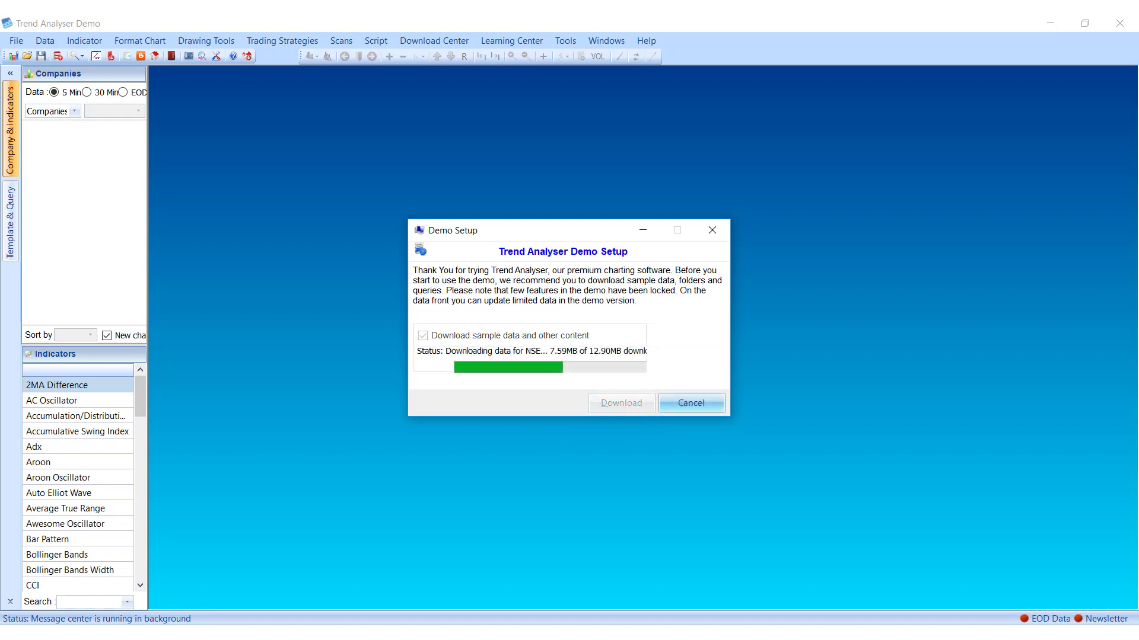